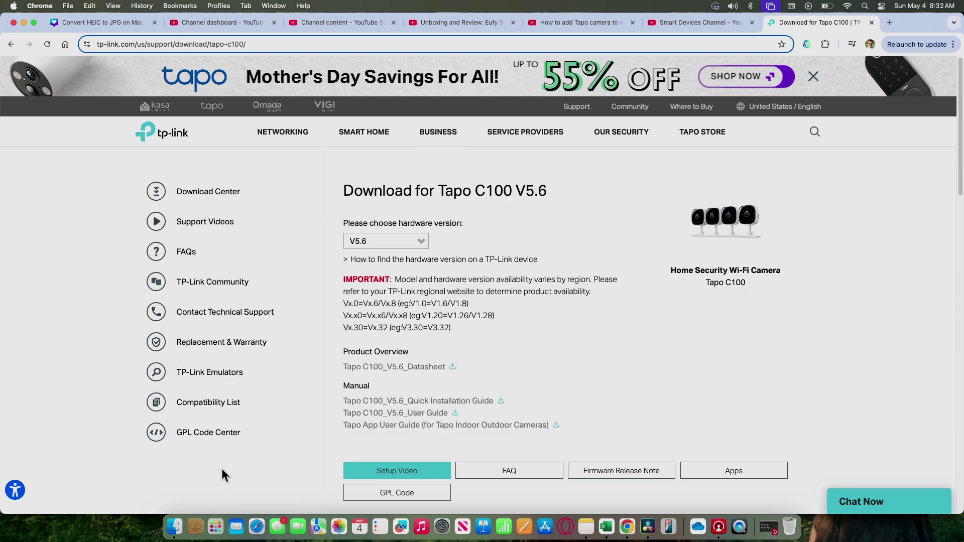
# Pick hardware version V4 from the Tapo C100 download page's version list.
pyautogui.click(423, 245)
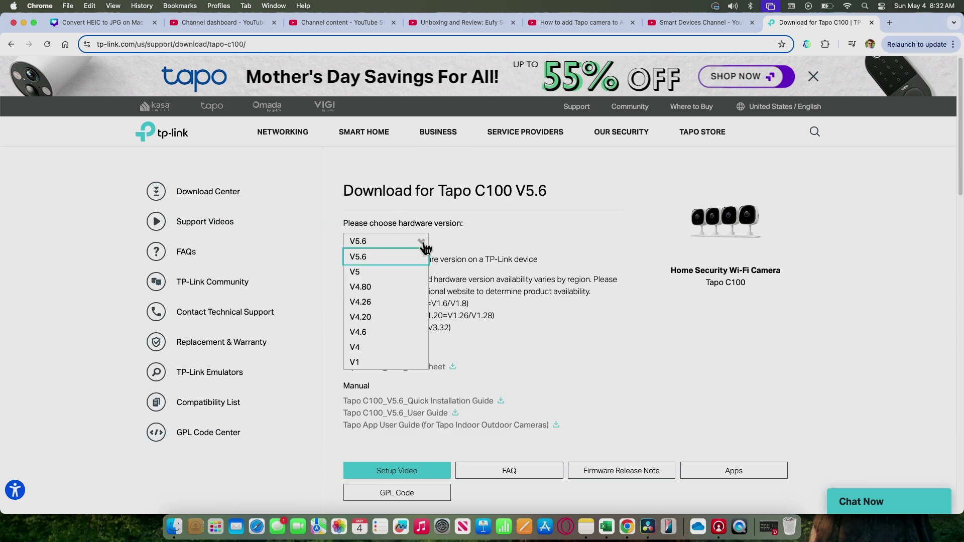
pyautogui.click(371, 351)
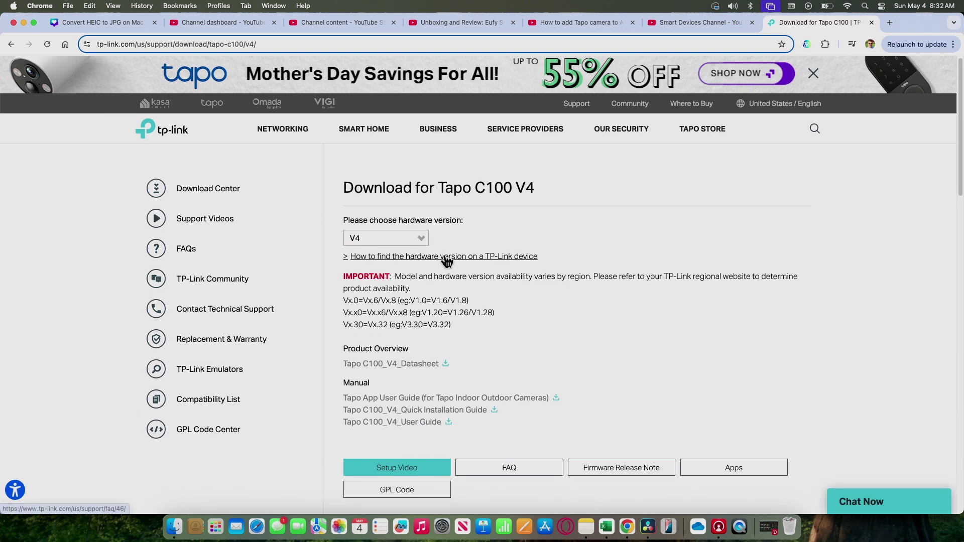
pyautogui.scroll(-3, 432, 255)
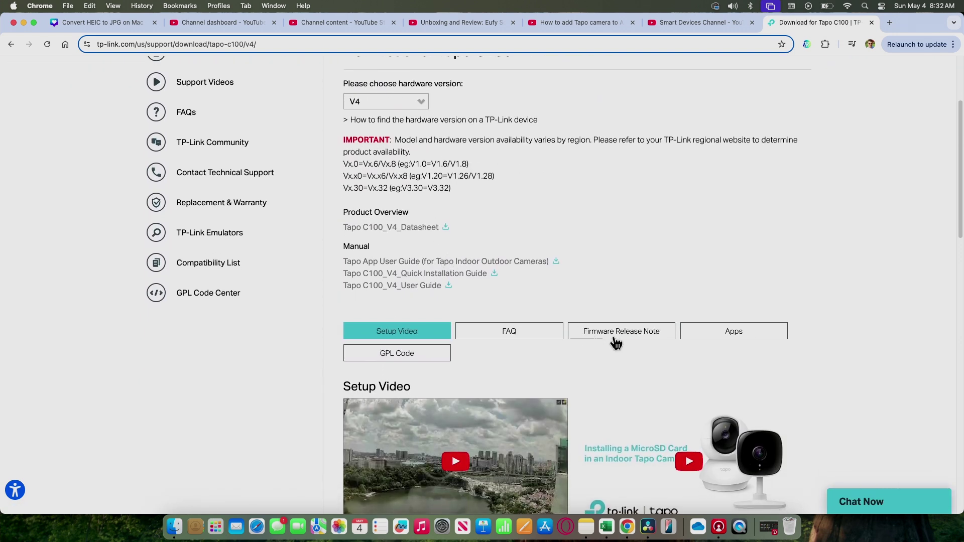
# Open the V4 Firmware Release Notes, listing 1.4.0 Build 241205 above 1.3.14 Build 240513.
pyautogui.click(616, 337)
pyautogui.scroll(-1, 548, 307)
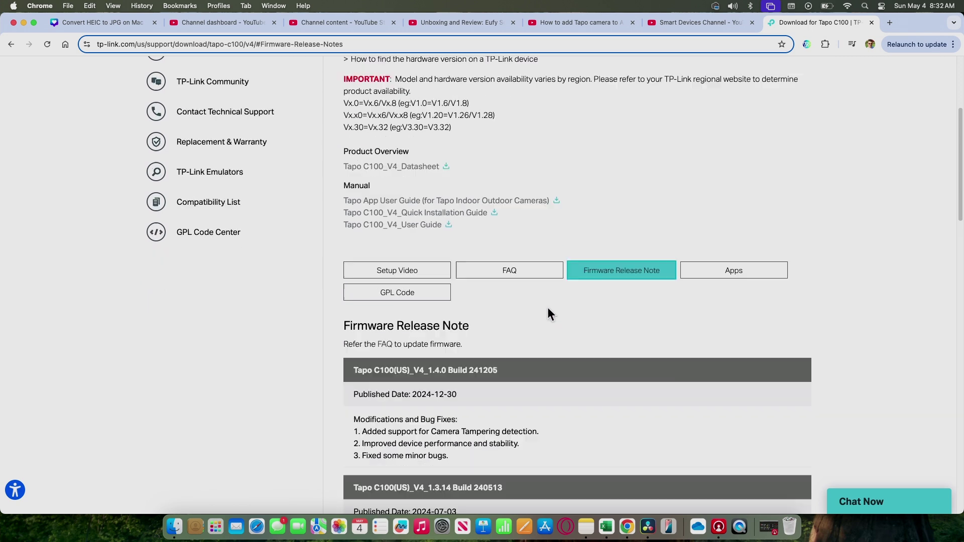
pyautogui.scroll(-2, 539, 303)
pyautogui.scroll(-1, 533, 298)
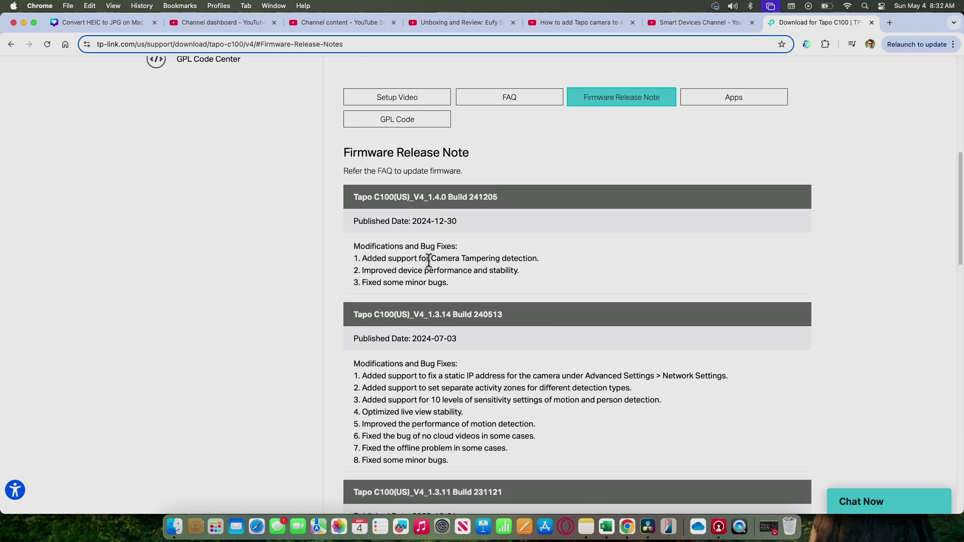
pyautogui.scroll(-3, 460, 323)
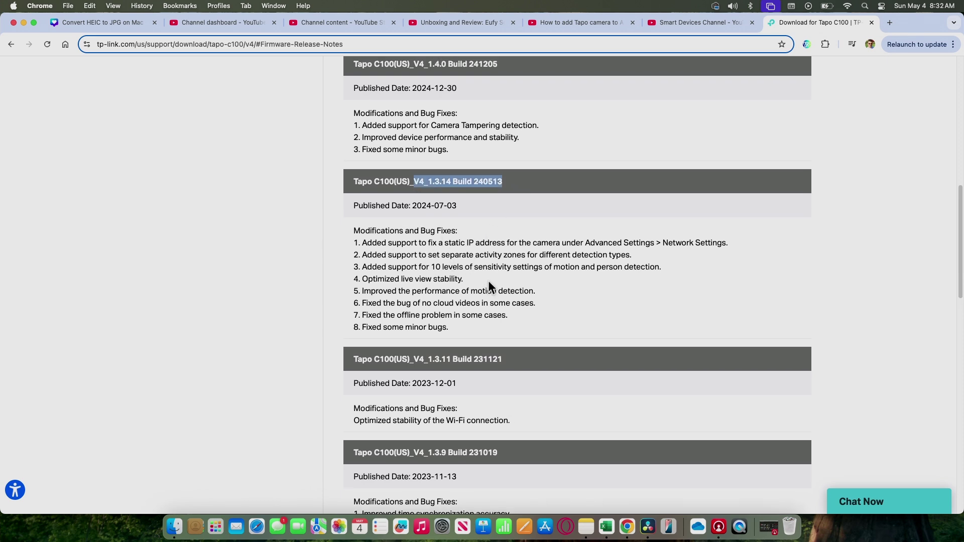
pyautogui.scroll(1, 488, 281)
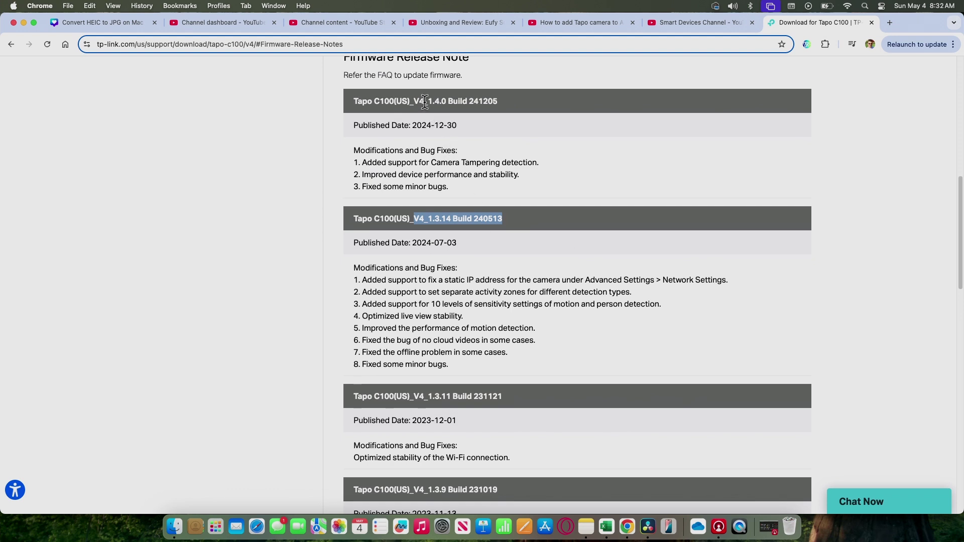